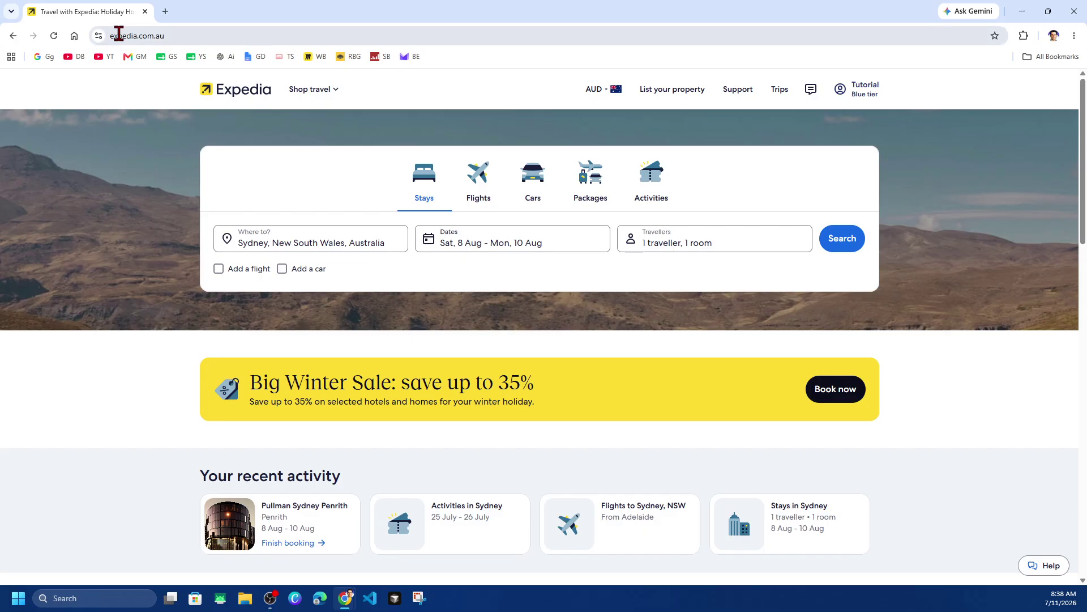
click(855, 91)
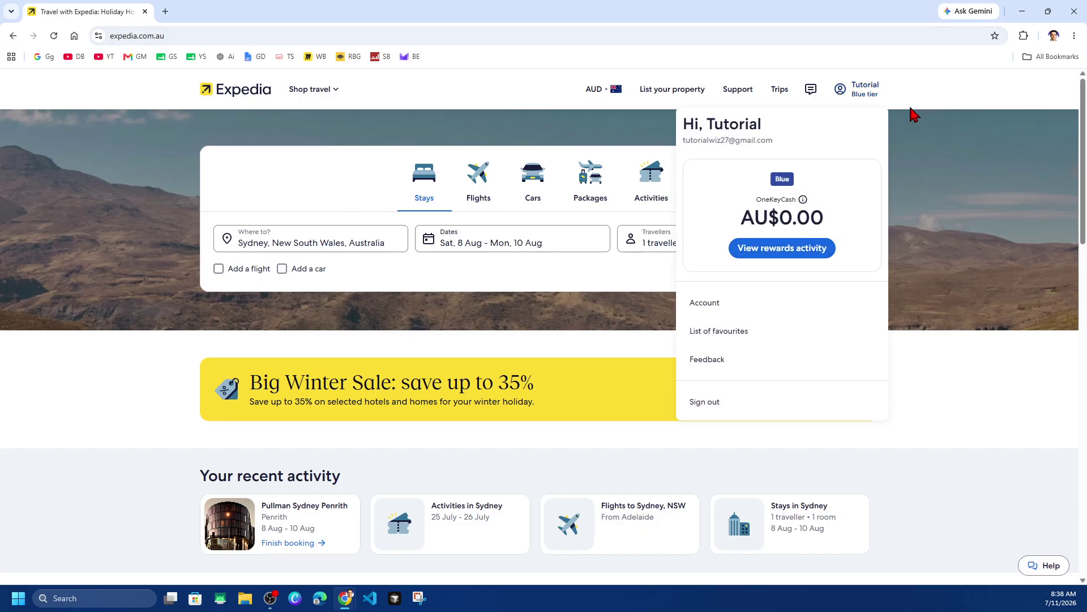
click(952, 258)
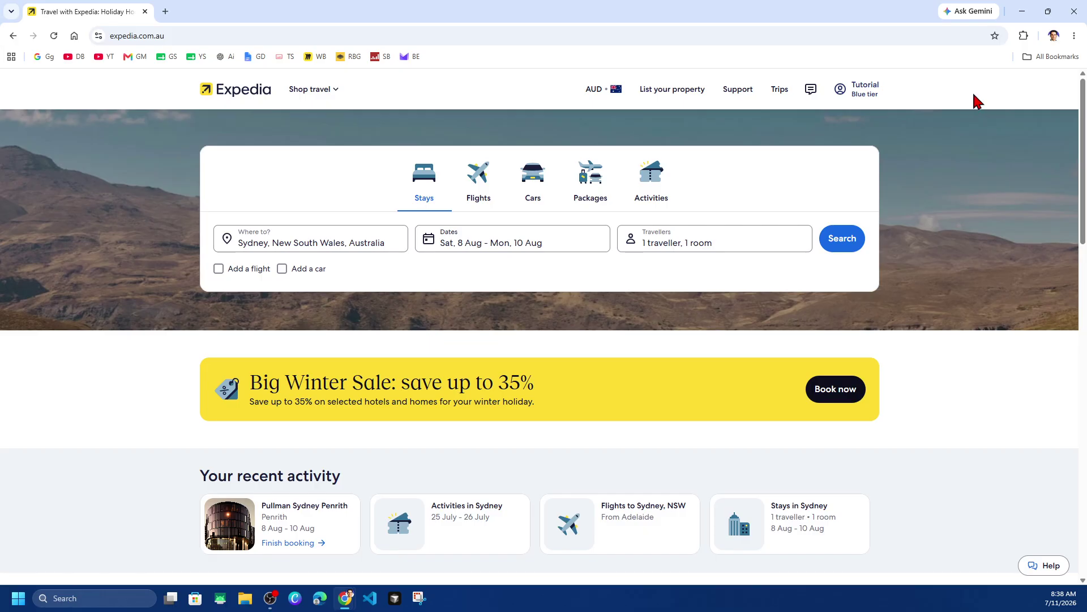
Switch the travel search to flights and set the trip type to one-way
click(487, 188)
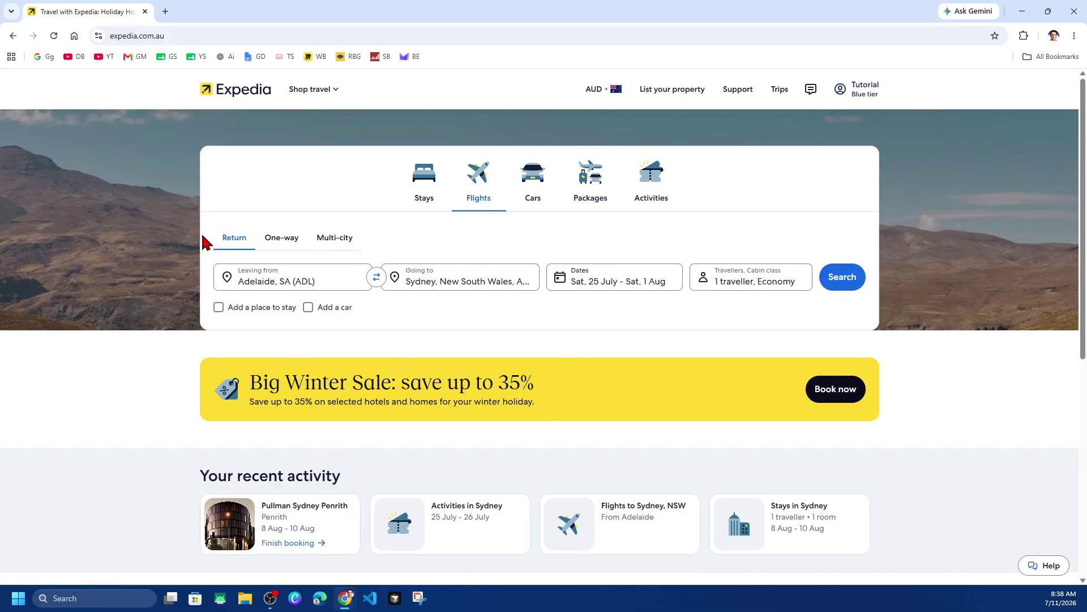
click(334, 238)
click(274, 247)
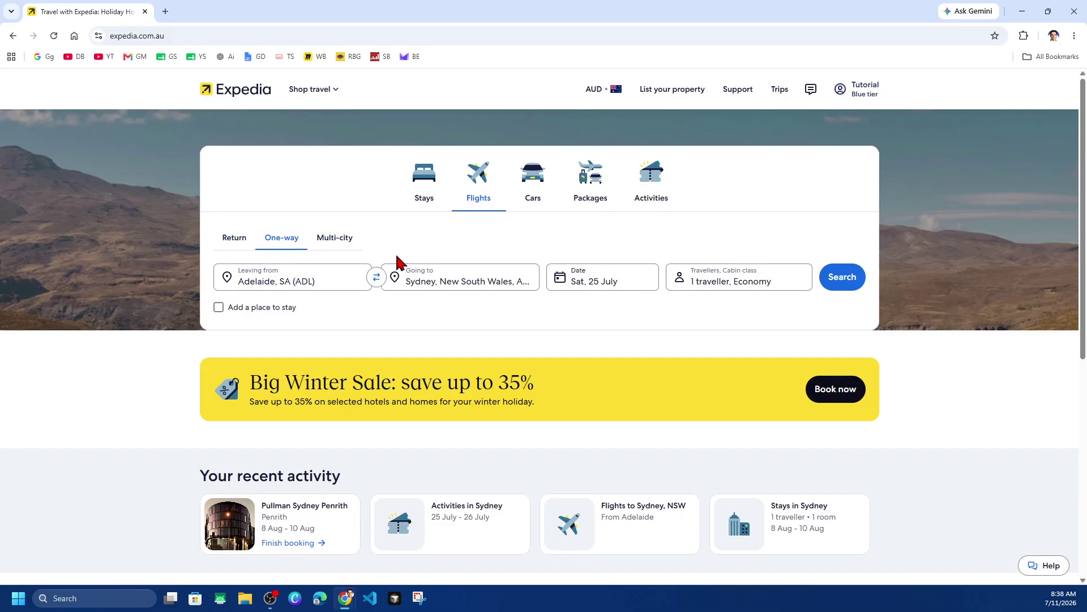
Set the flight route from Adelaide (ADL) to Perth (PER) with departure on Saturday, 1 August
click(473, 284)
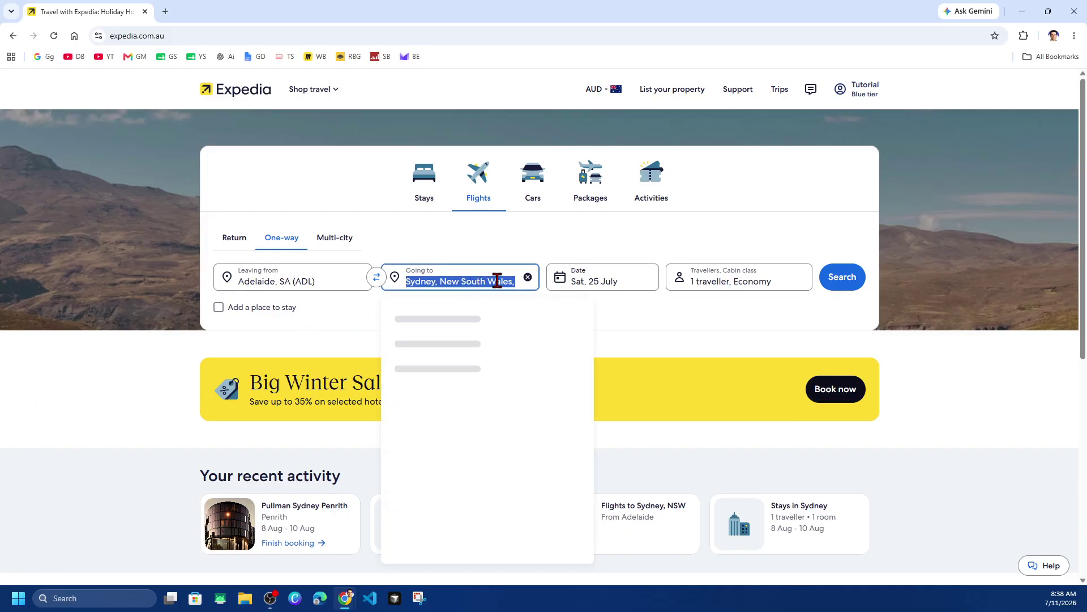
click(276, 281)
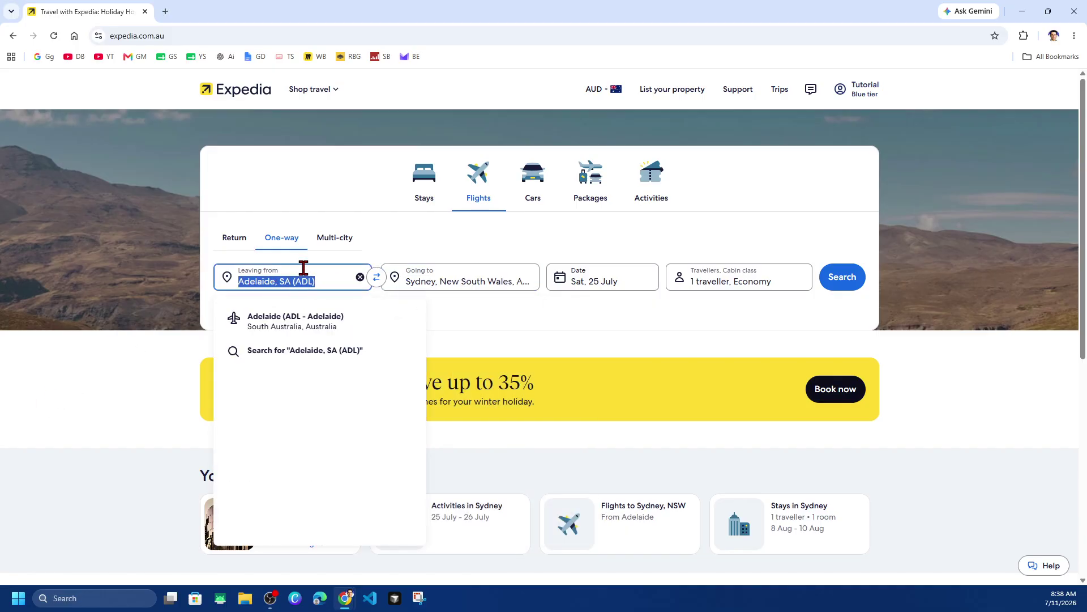
click(306, 323)
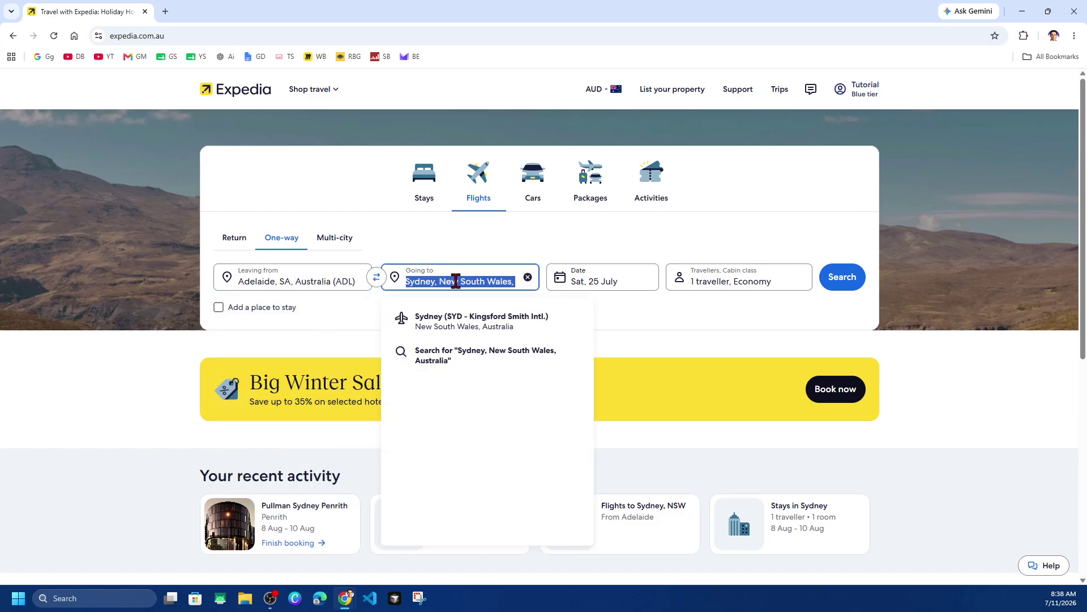
text(perth)
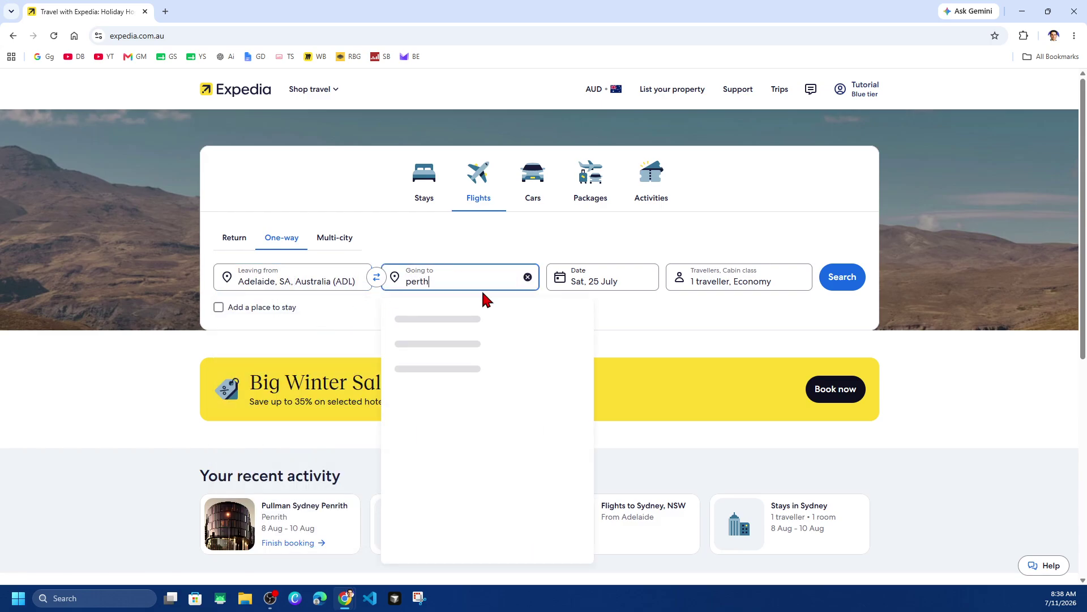
click(485, 319)
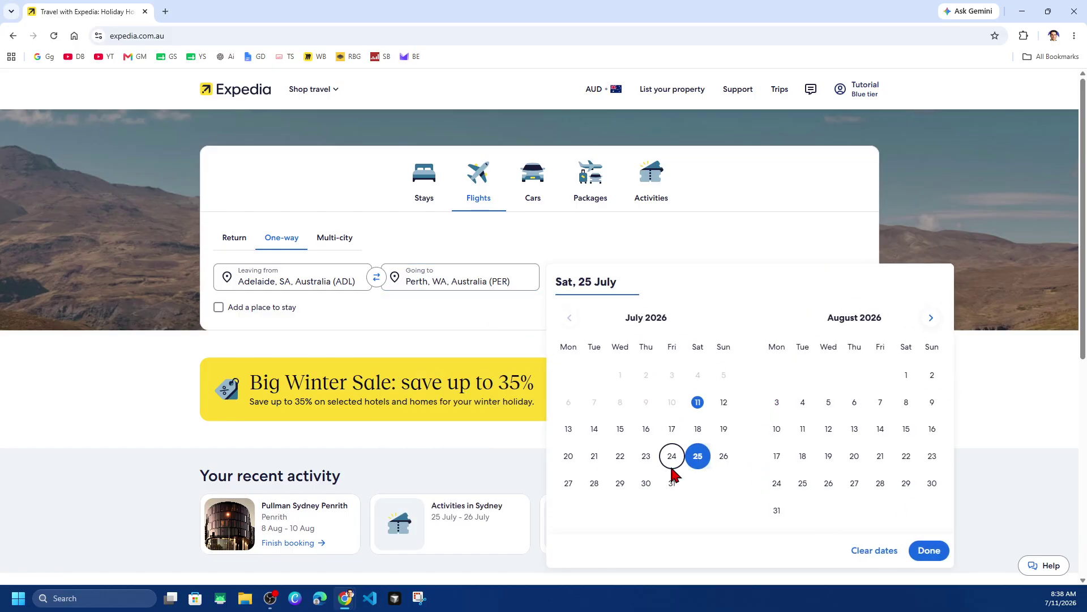
click(906, 374)
click(927, 550)
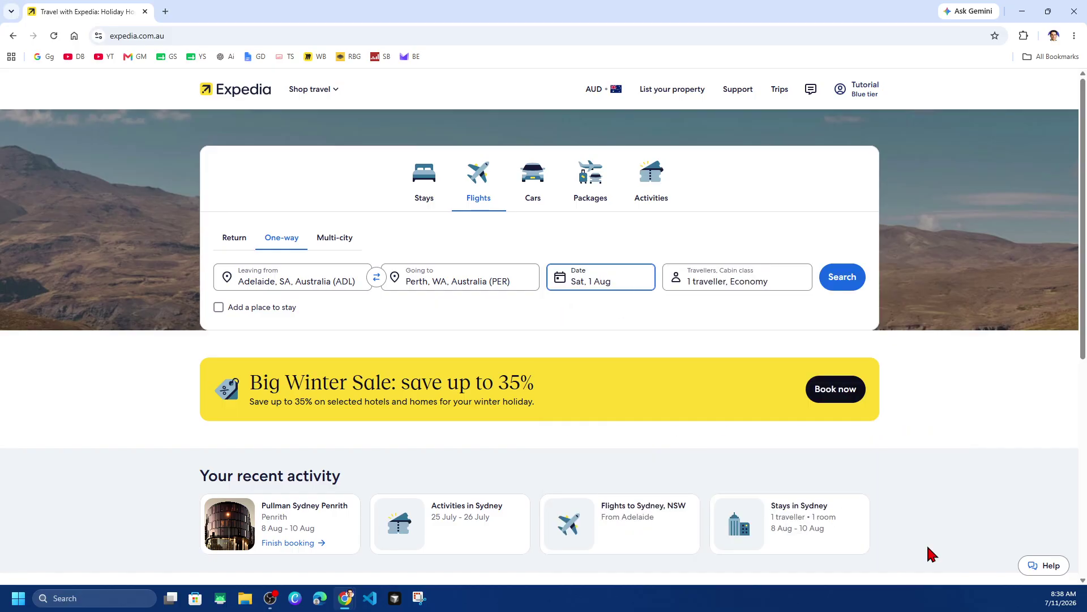
Choose the Economy cabin class for one adult and search for flights
click(711, 281)
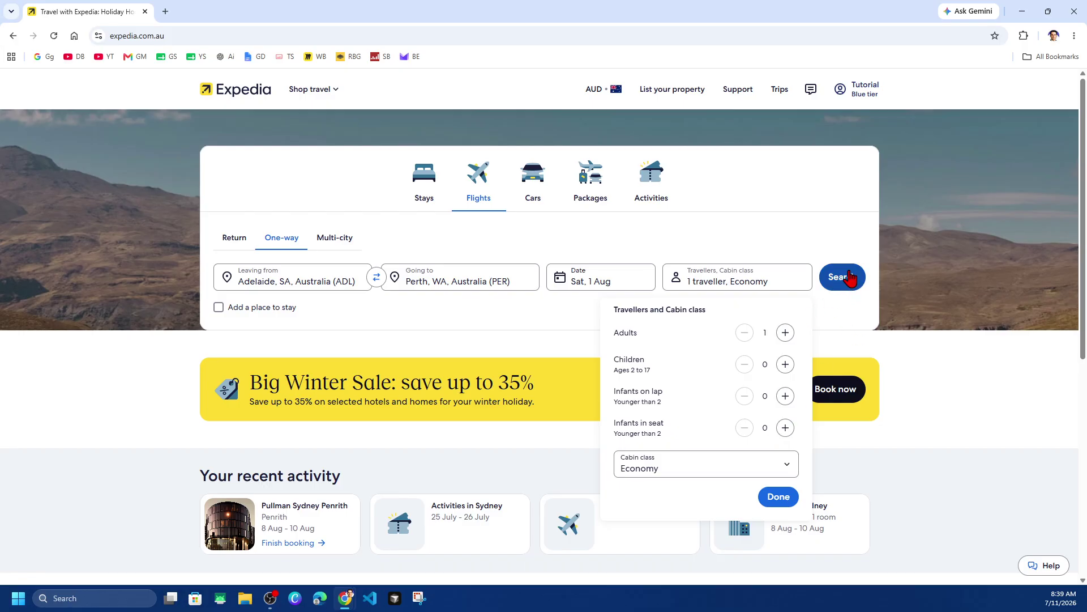
click(680, 469)
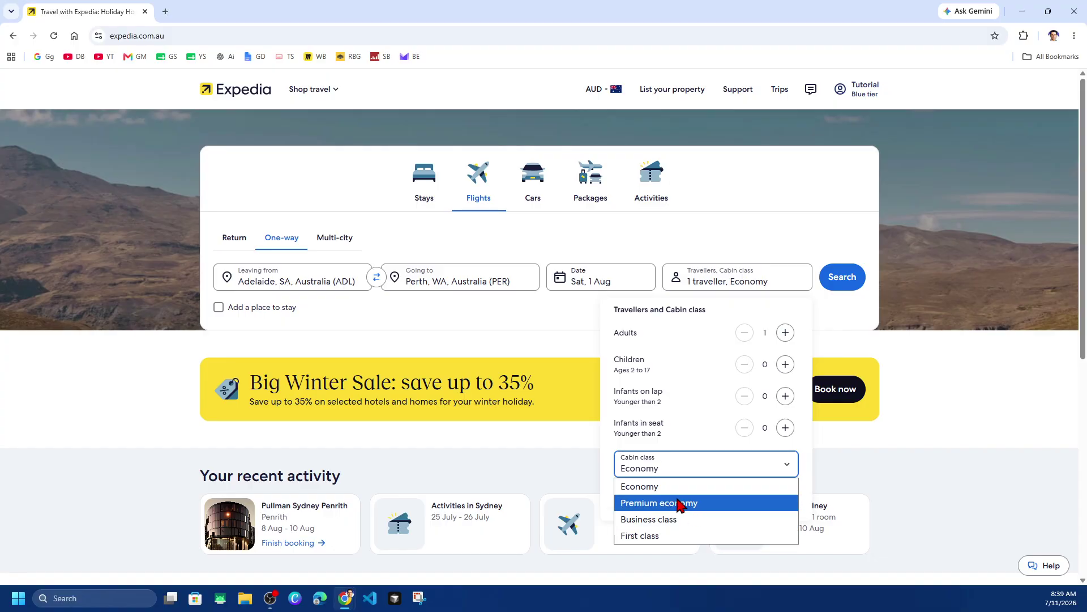
click(660, 488)
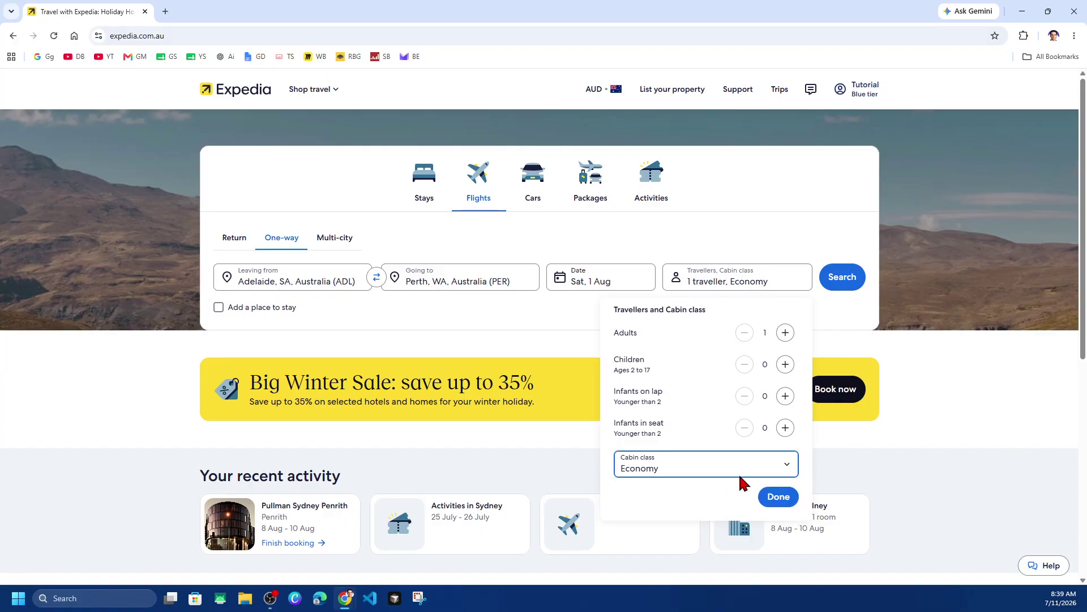
click(778, 496)
click(843, 281)
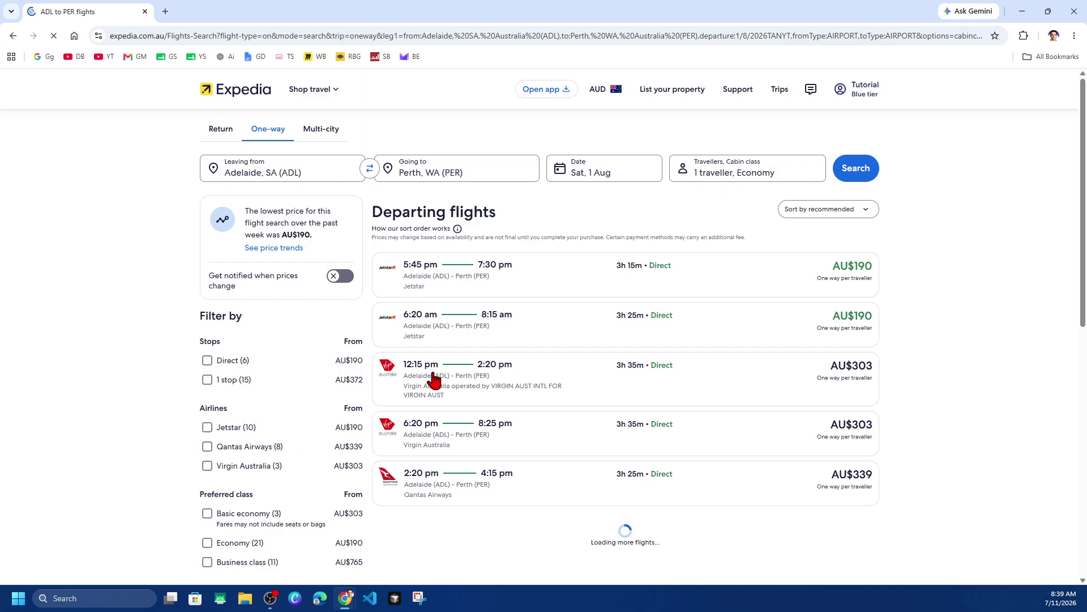
Try filtering the departing flights by Qantas Airways and remove the filter again
scroll(151, 227, down, 2)
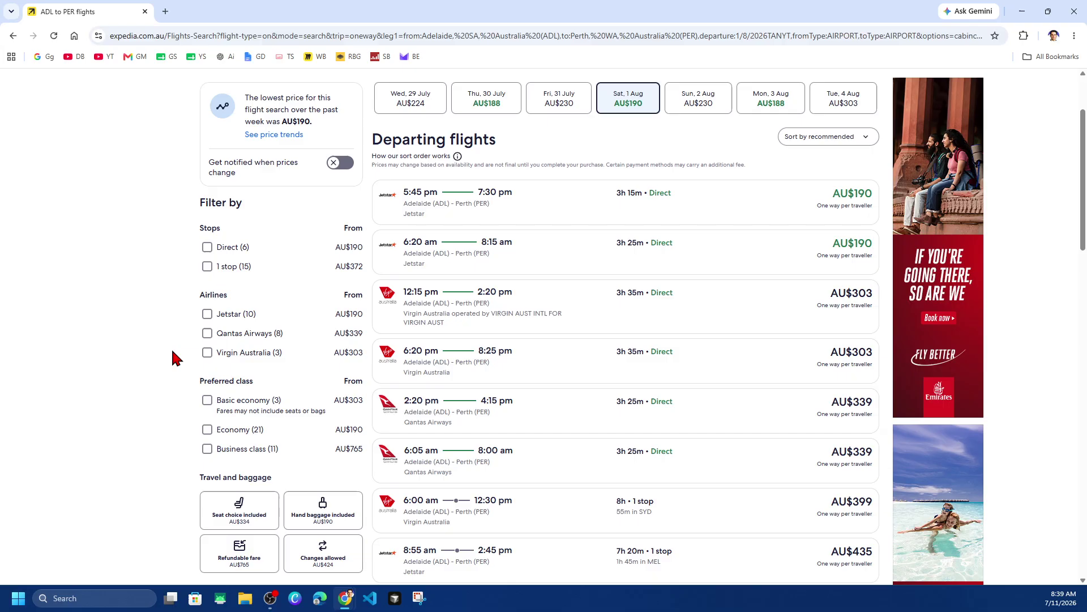
click(207, 334)
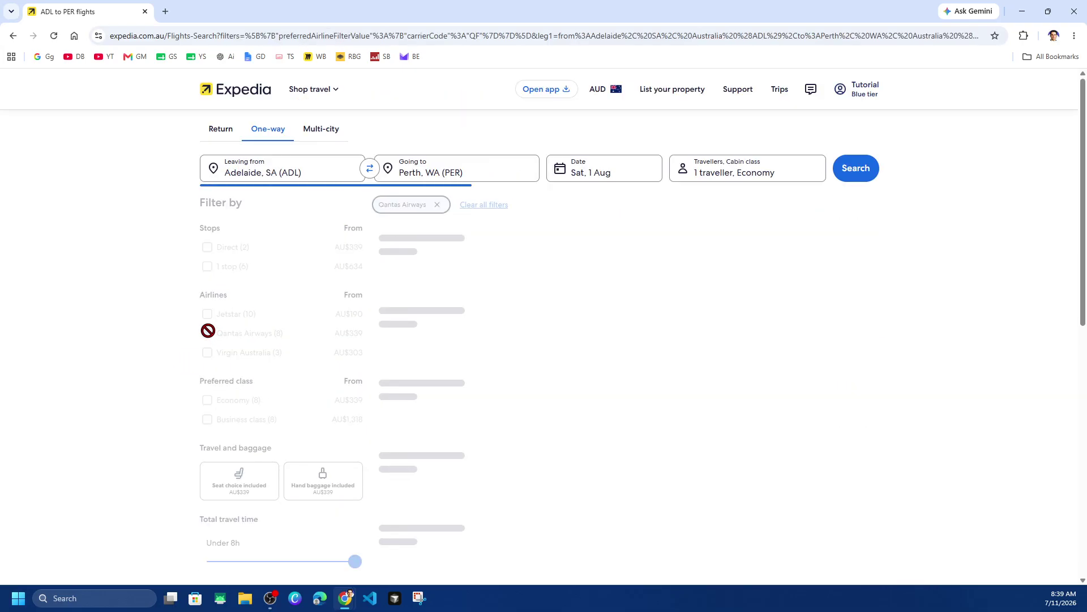
click(207, 411)
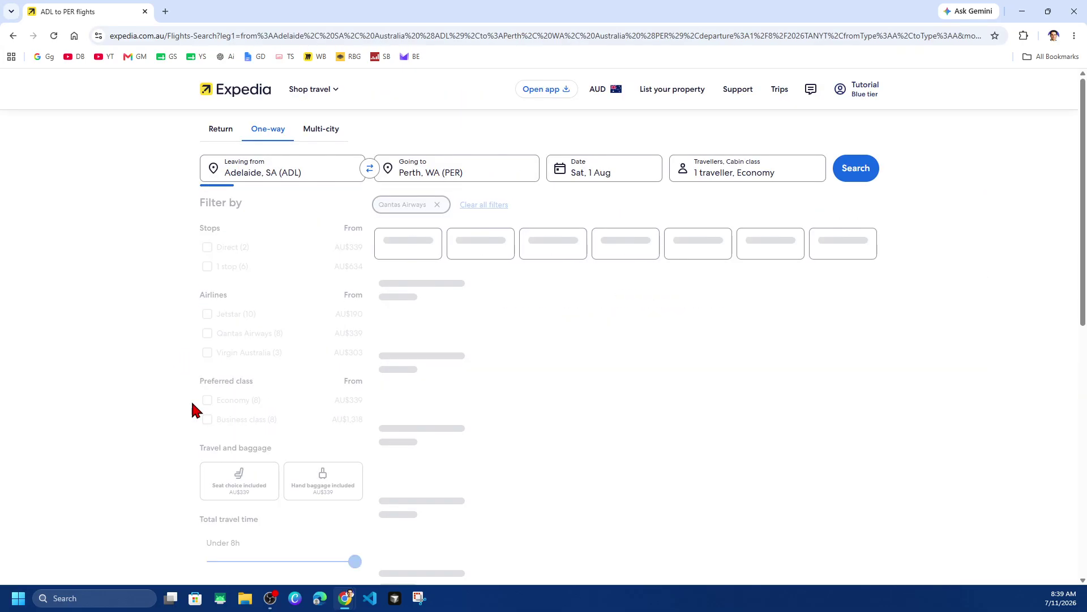
Filter the departing flights to morning departures from Adelaide (5:00 am - 11:50 am)
scroll(181, 430, down, 3)
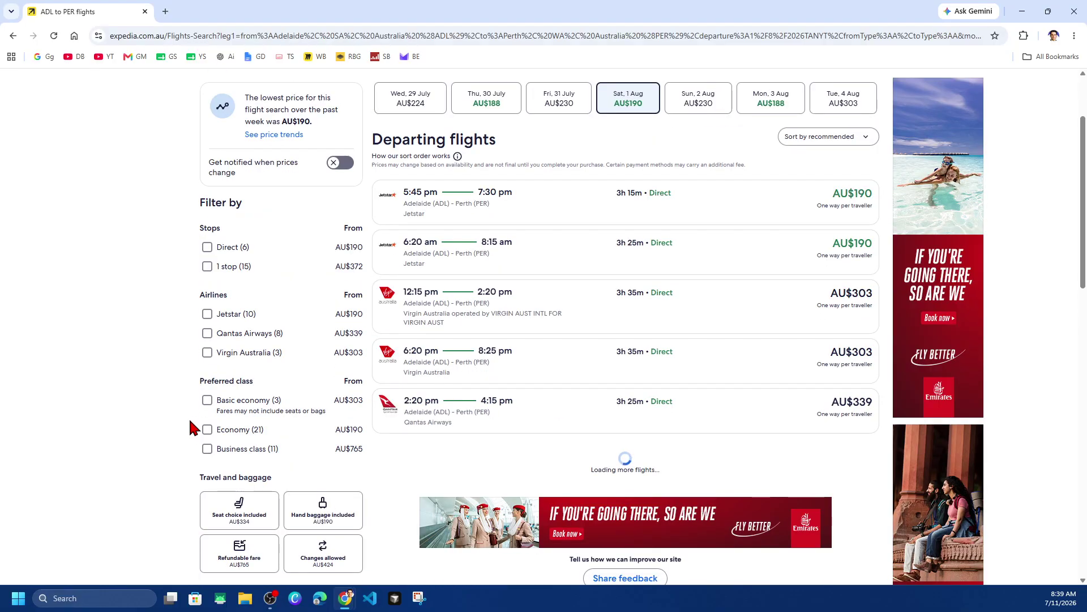
scroll(254, 434, down, 1)
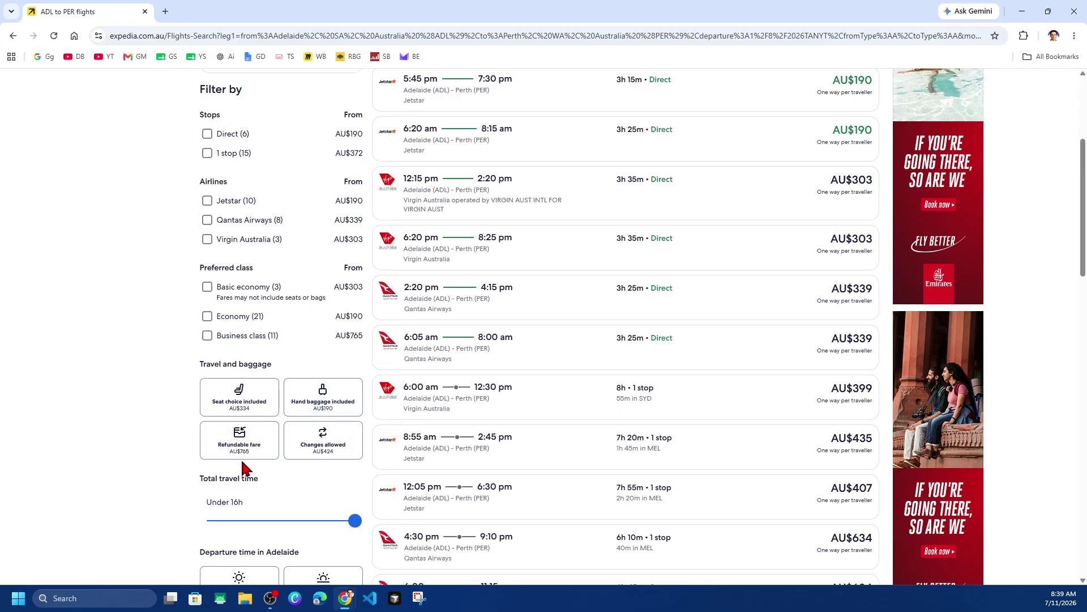
scroll(167, 408, down, 1)
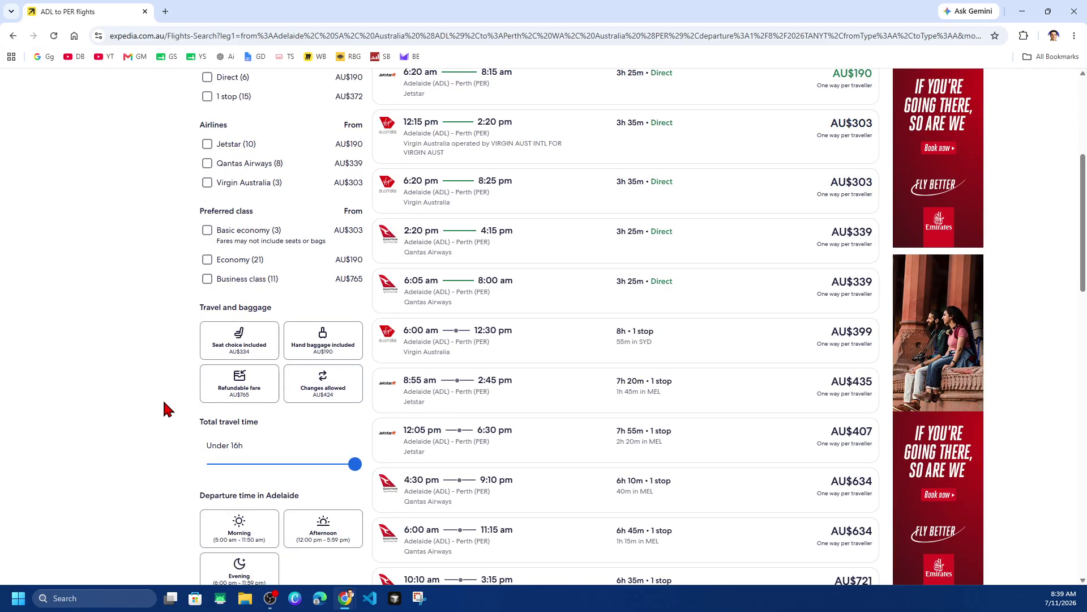
scroll(117, 409, down, 2)
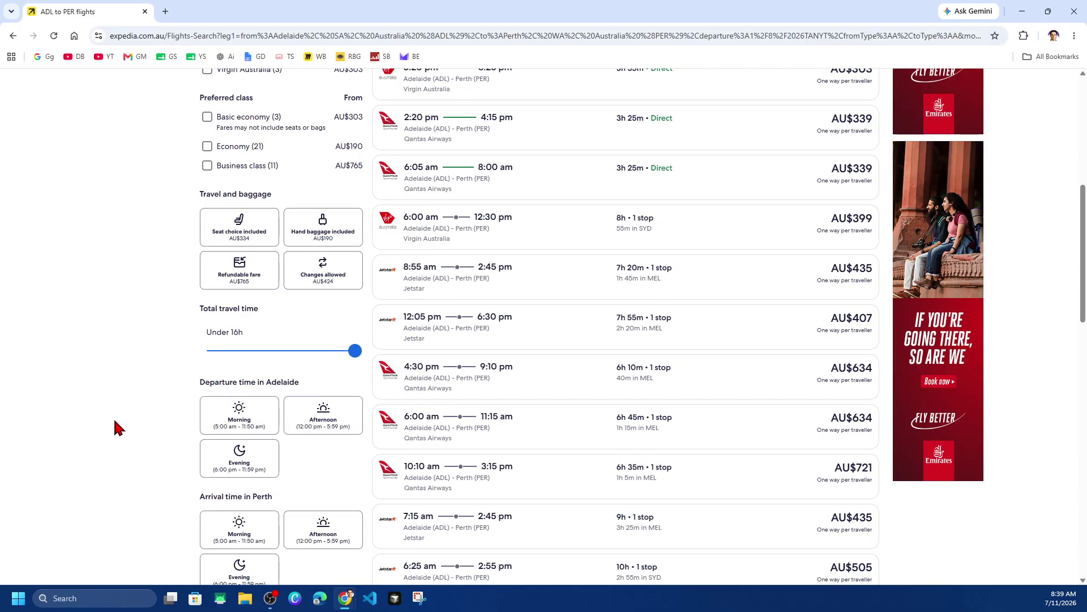
scroll(119, 419, down, 1)
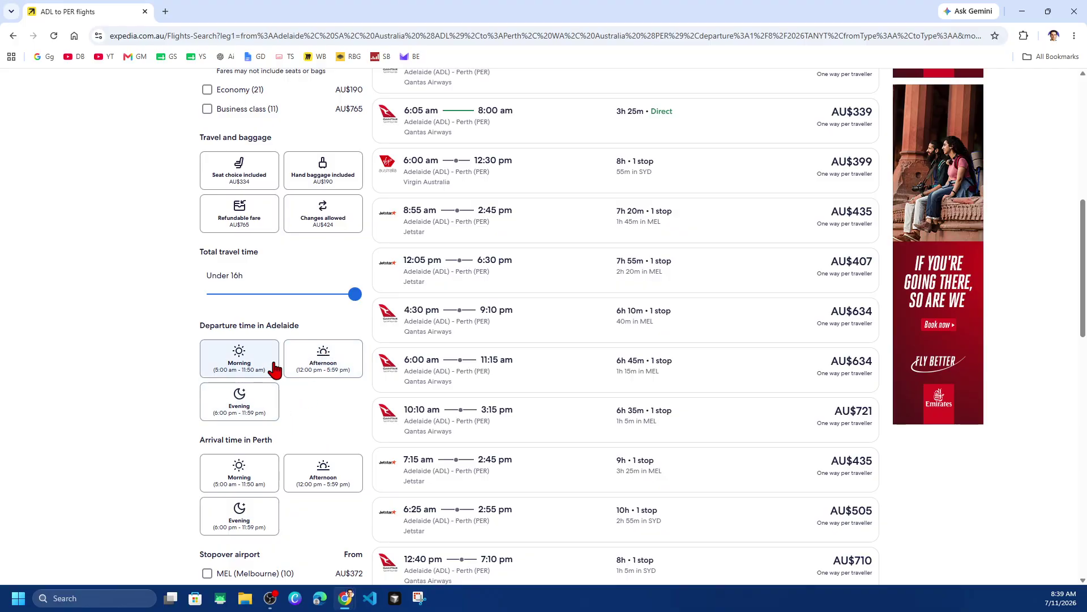
click(249, 366)
Review the remaining filters and sorting options for the departing flights, keeping the Recommended sort order
scroll(188, 441, down, 6)
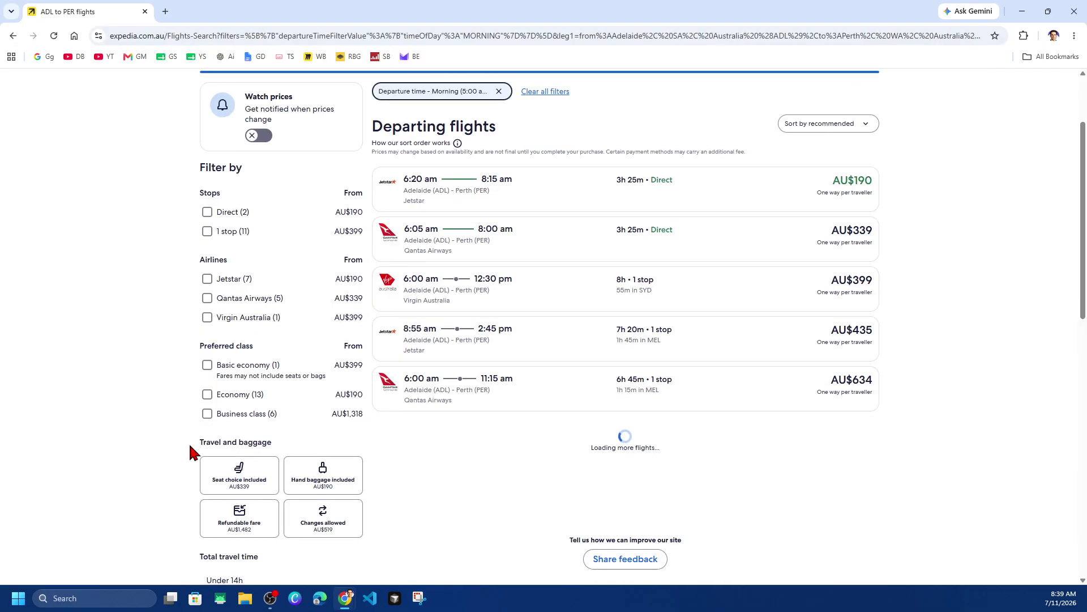
scroll(162, 441, down, 4)
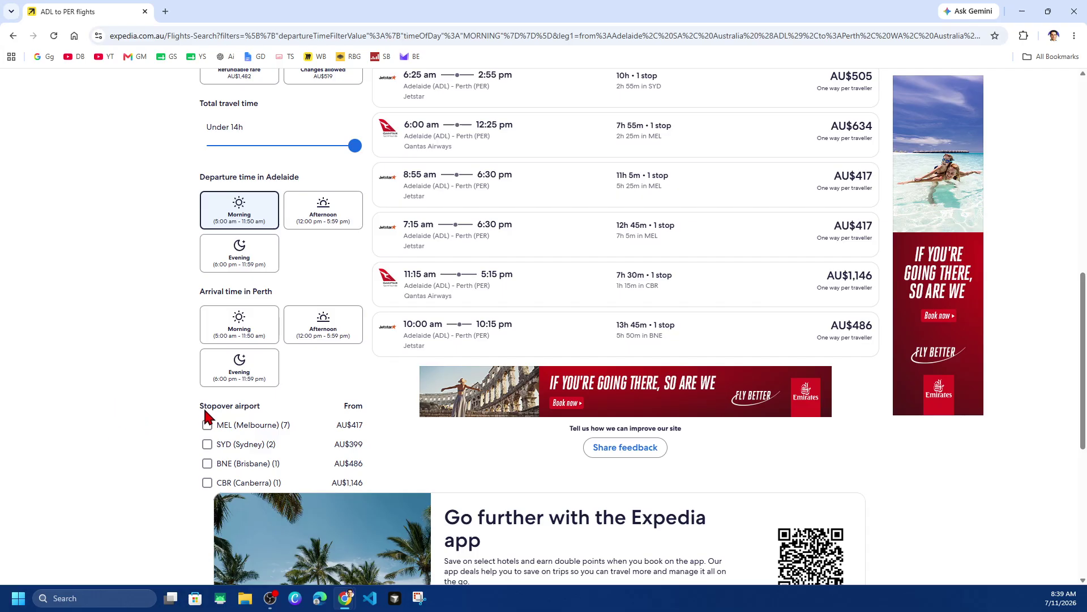
scroll(177, 437, down, 3)
scroll(177, 415, up, 15)
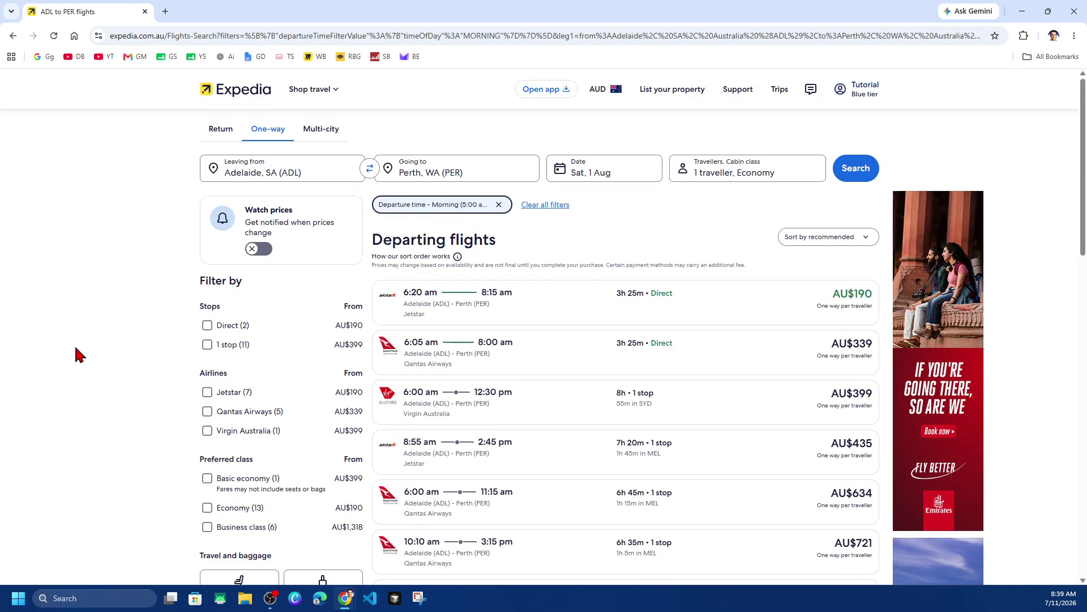
scroll(749, 357, down, 2)
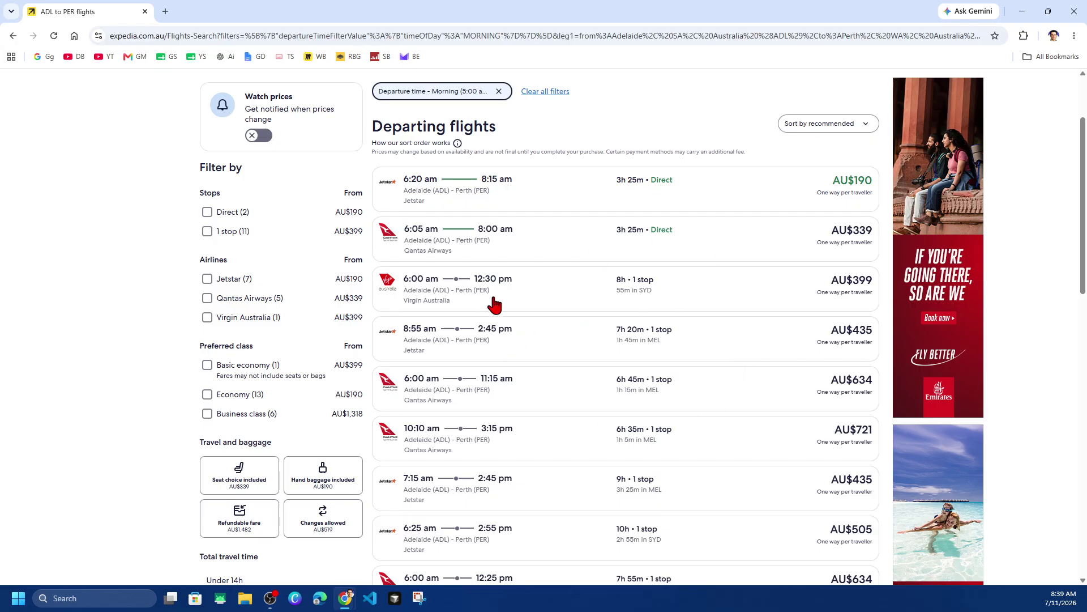
click(822, 126)
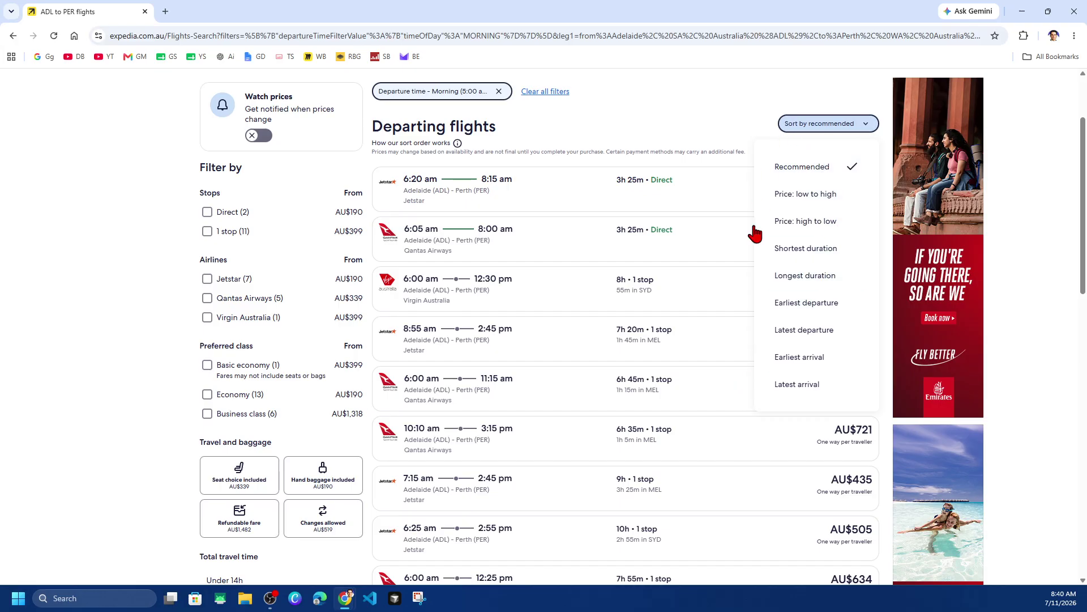
click(805, 179)
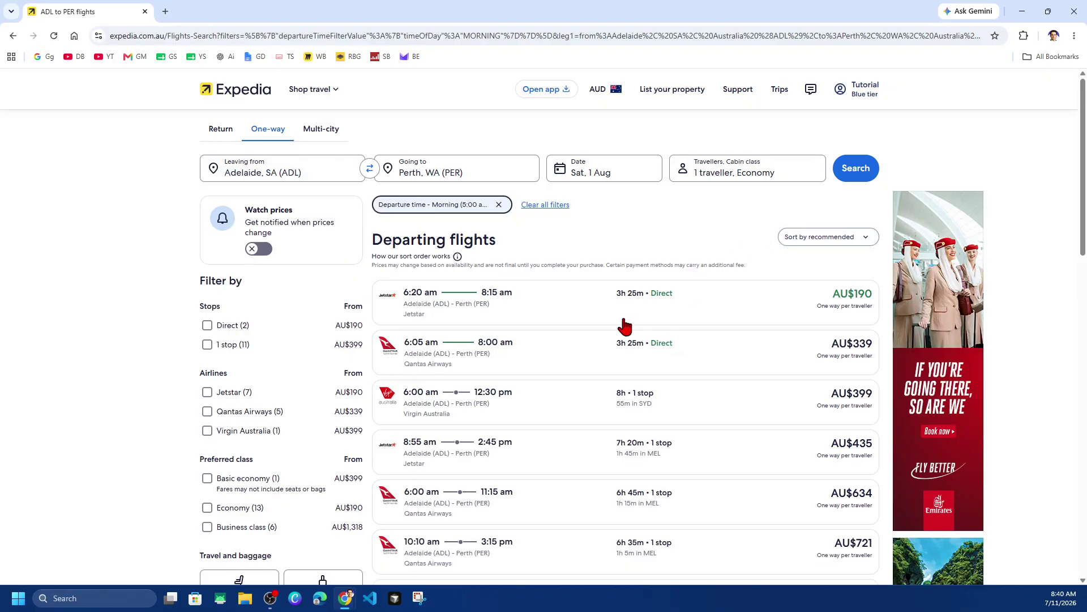
Select the 6:05 am Qantas Airways direct flight with the Red Edeal fare and continue to seat selection
click(512, 361)
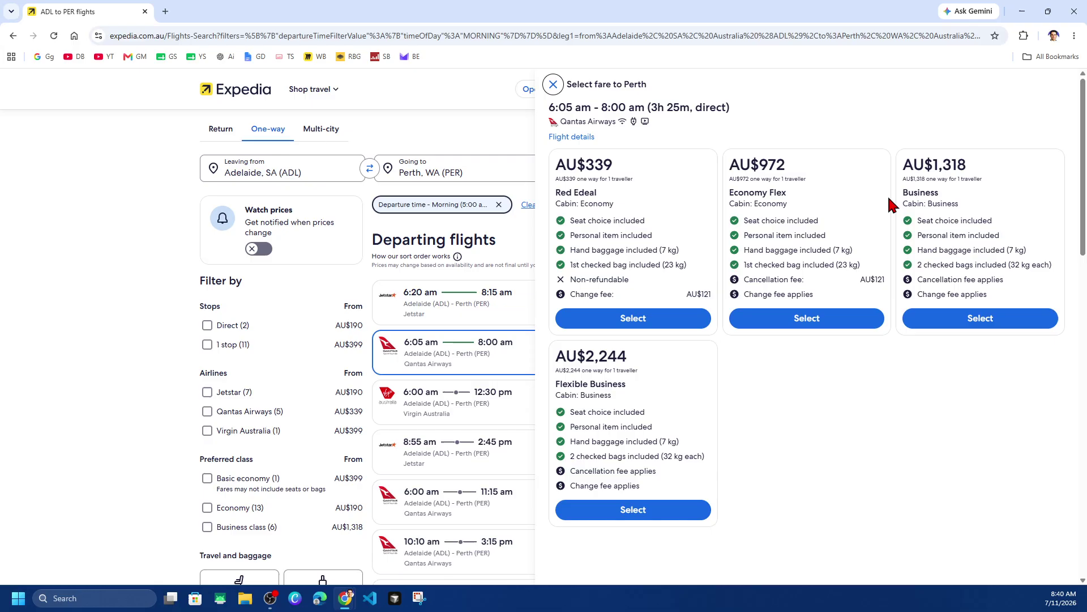
click(642, 327)
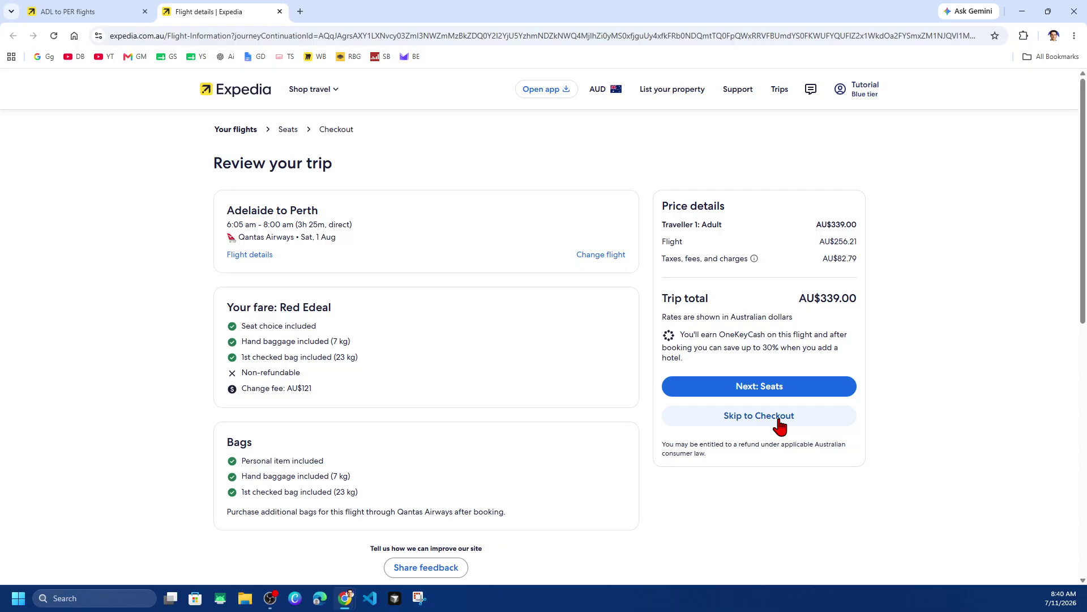
click(747, 385)
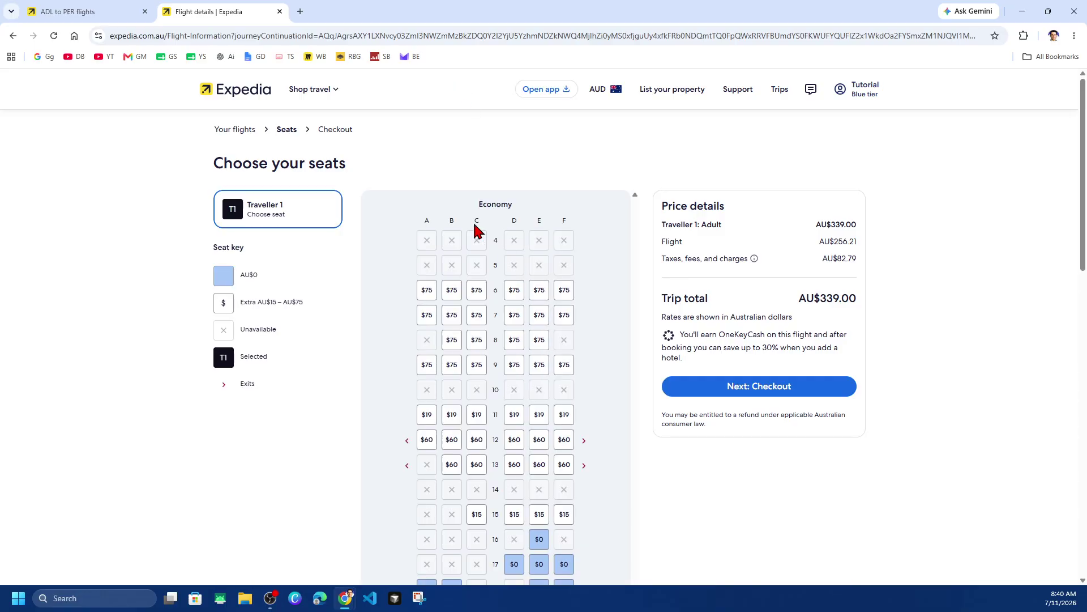
Choose the free Economy seat 16E for Traveller 1 and proceed to checkout
drag(217, 248, 248, 248)
click(248, 248)
scroll(238, 300, down, 1)
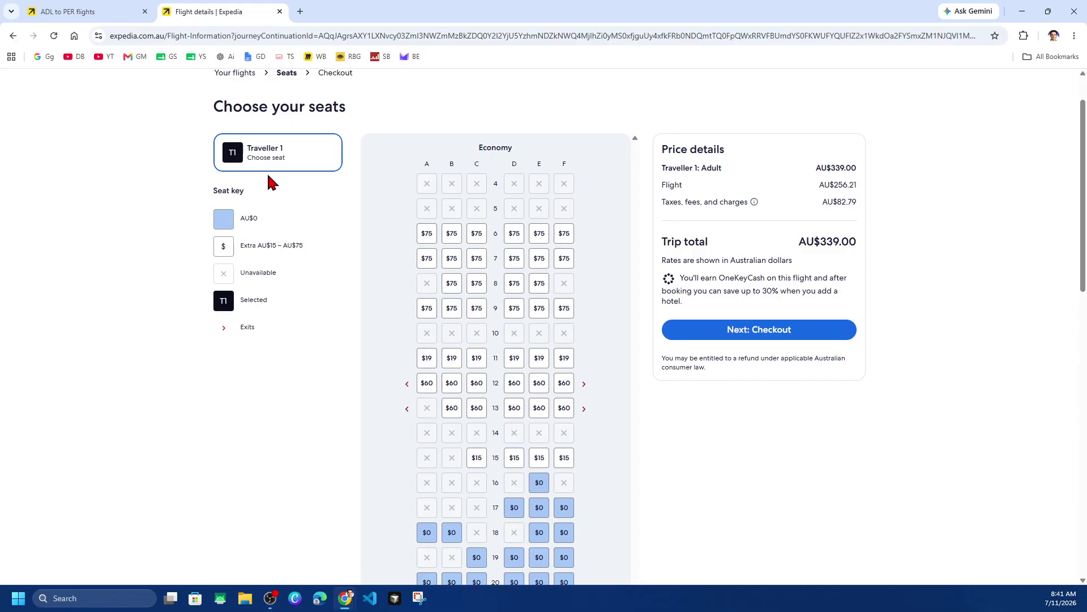
click(540, 484)
click(554, 545)
click(801, 334)
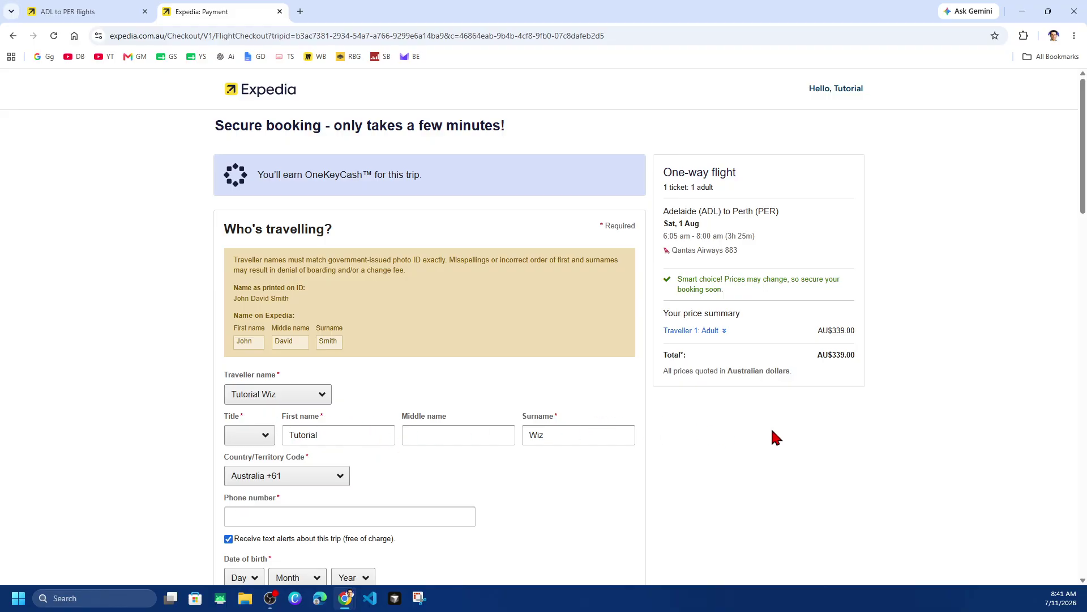
Review the traveller details on the checkout form and decline trip protection with the "No thanks" option
scroll(776, 437, down, 2)
scroll(592, 459, down, 2)
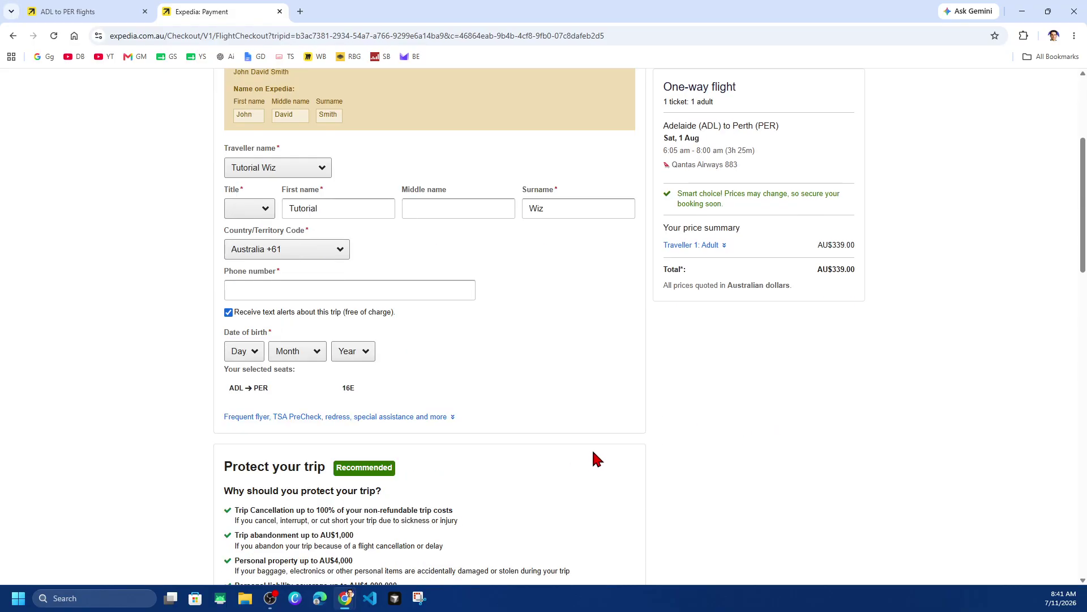
scroll(432, 431, down, 5)
scroll(427, 437, down, 1)
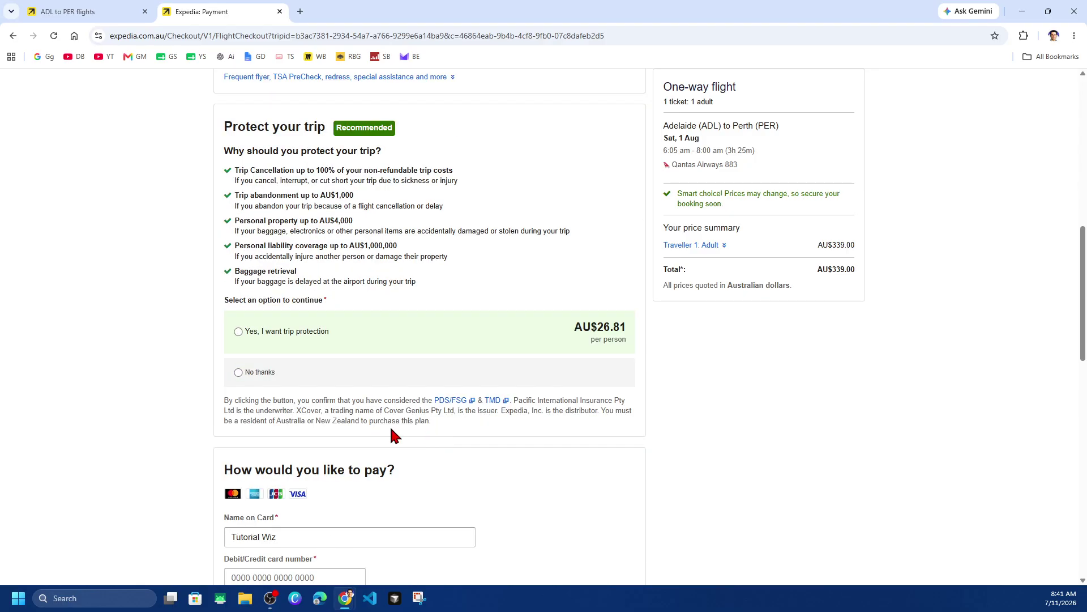
click(237, 373)
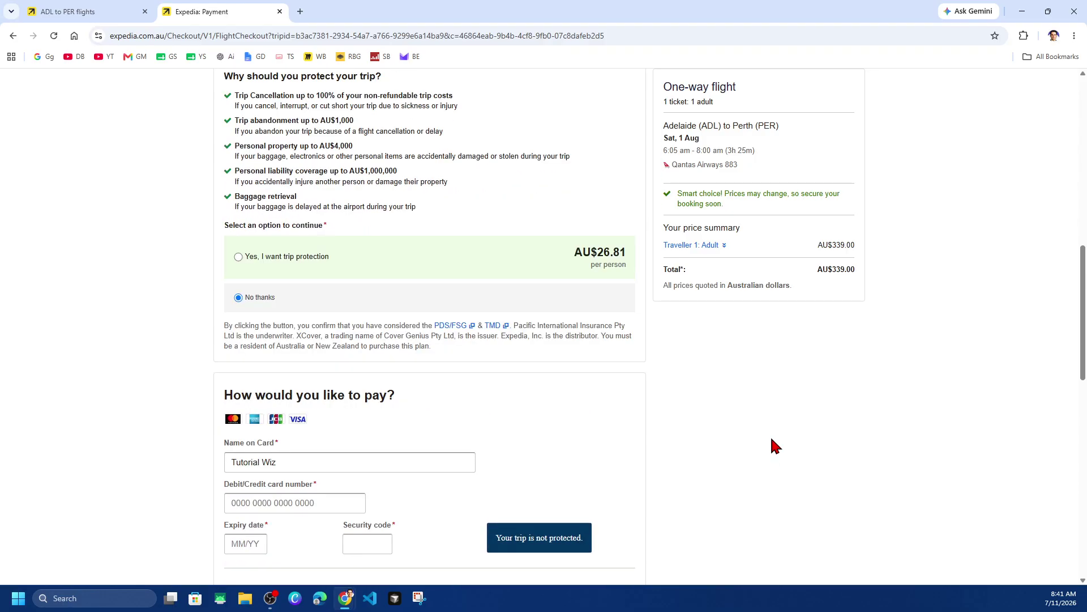
Examine the card payment and billing address fields, then the booking terms up to the point of completing the booking
scroll(571, 407, down, 4)
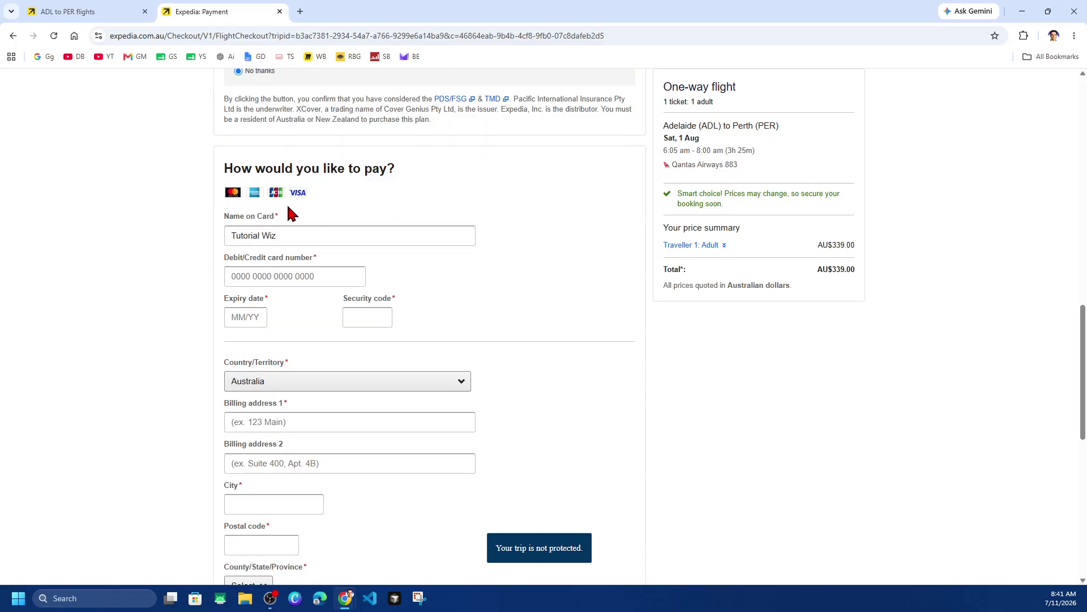
scroll(505, 400, down, 3)
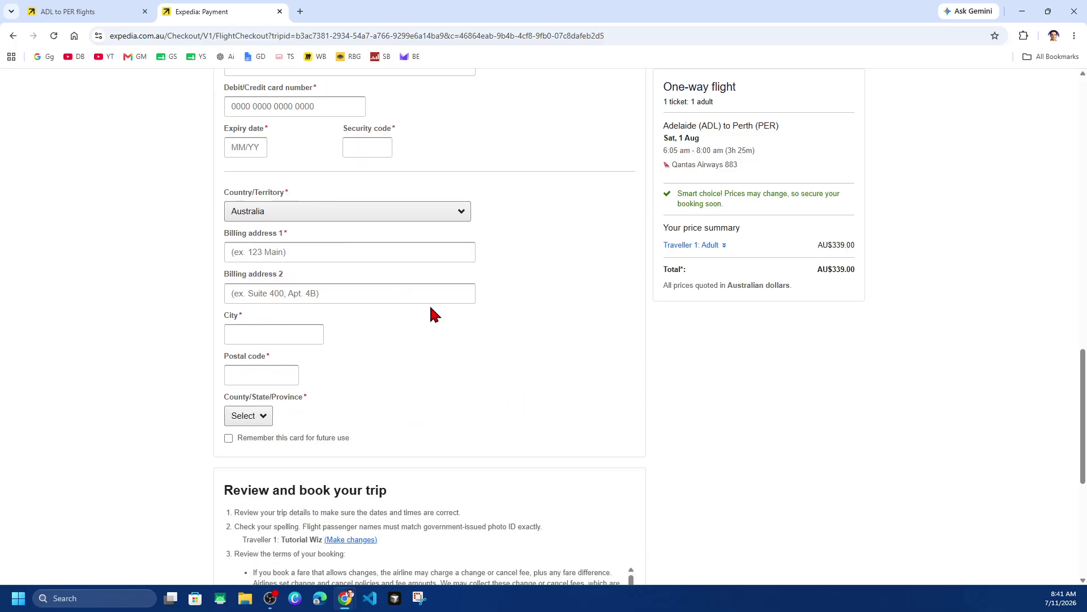
scroll(437, 311, down, 3)
scroll(522, 352, down, 2)
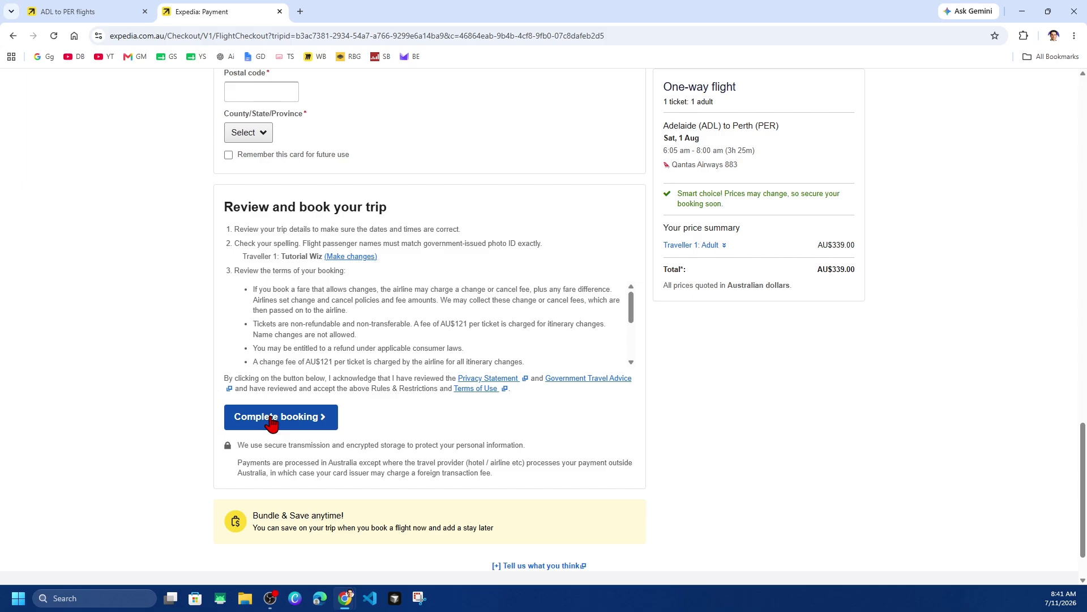
Return from the flight results to the Expedia home page and view the booked trips under Trips
click(85, 10)
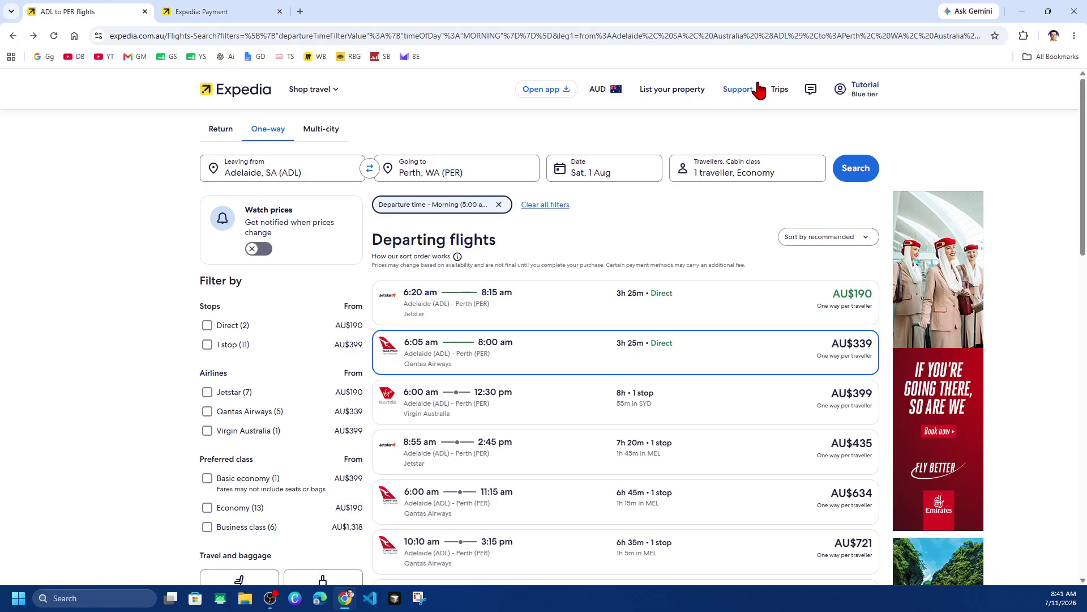
click(218, 90)
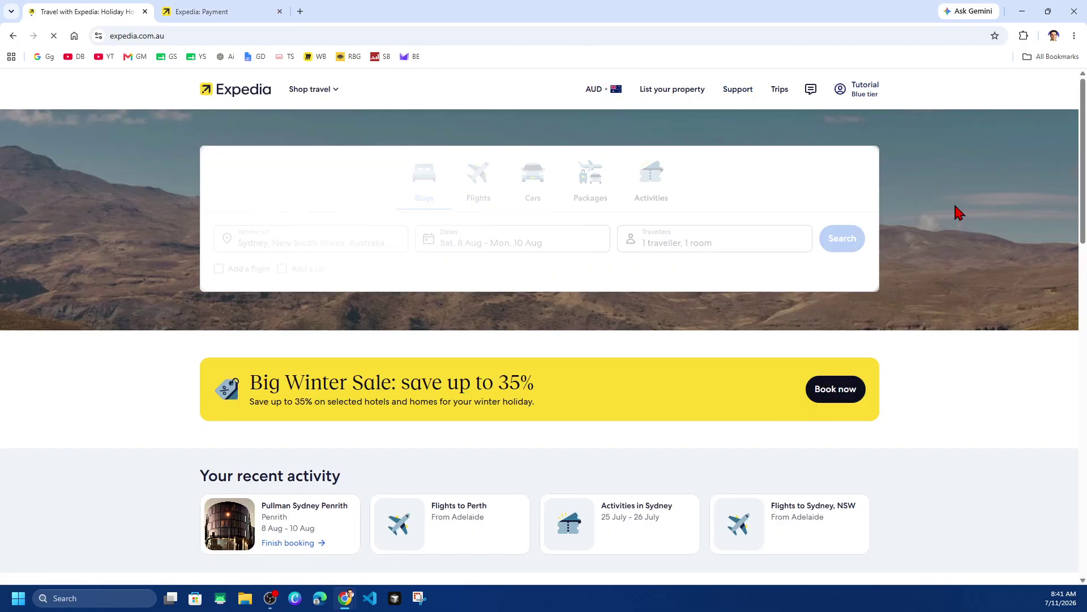
click(781, 90)
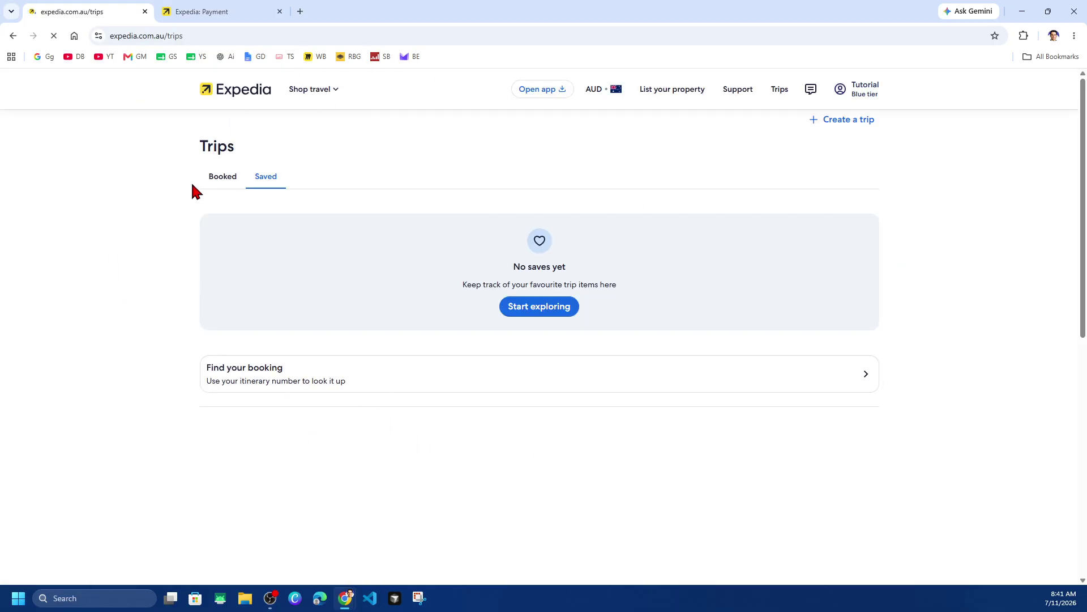
click(223, 180)
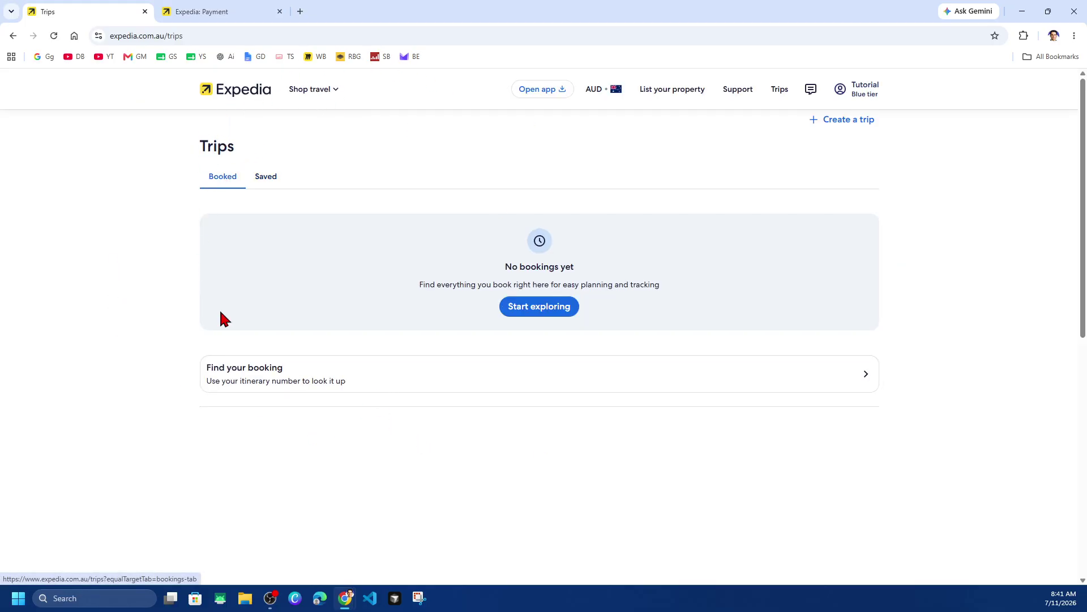